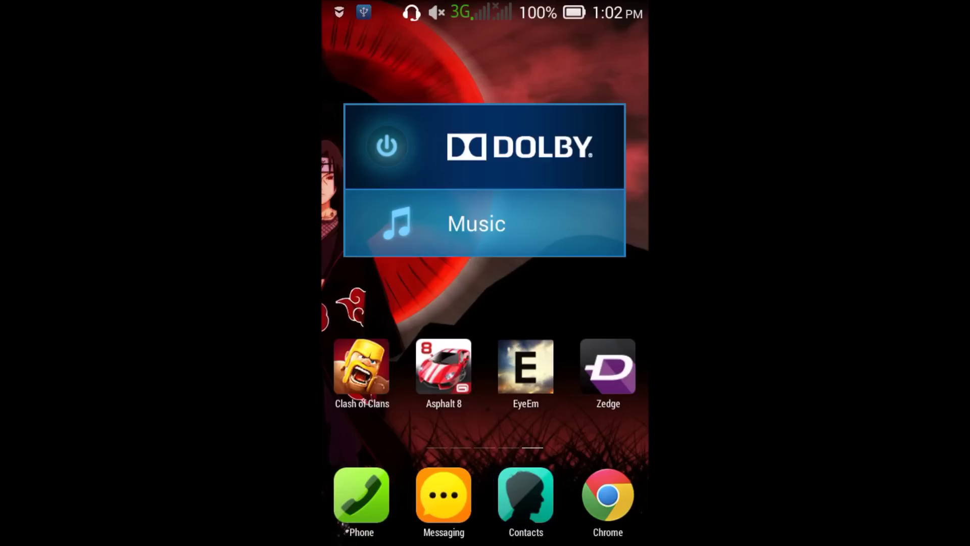
- Launch KingRoot from the rooting-apps folder on the previous home page
left_click_drag(379, 303, 592, 303)
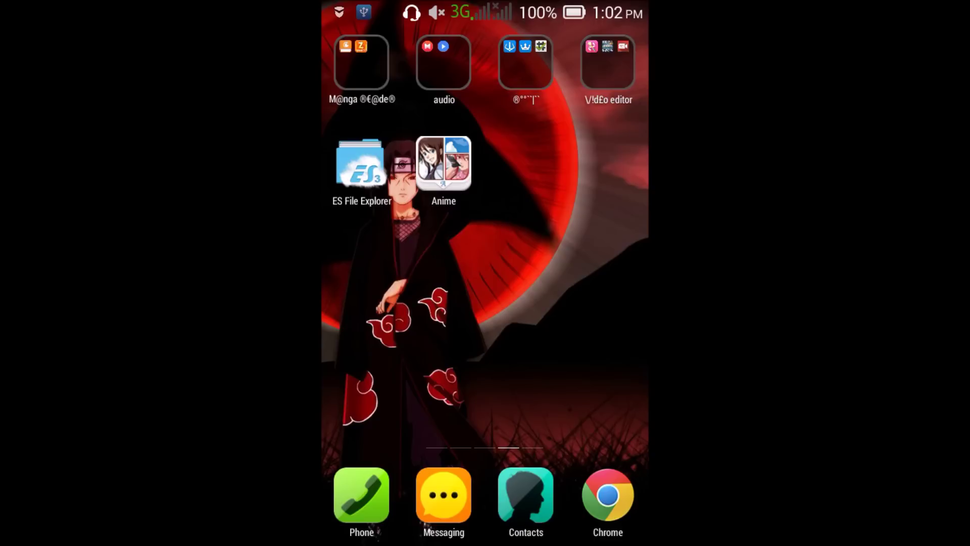
left_click(525, 62)
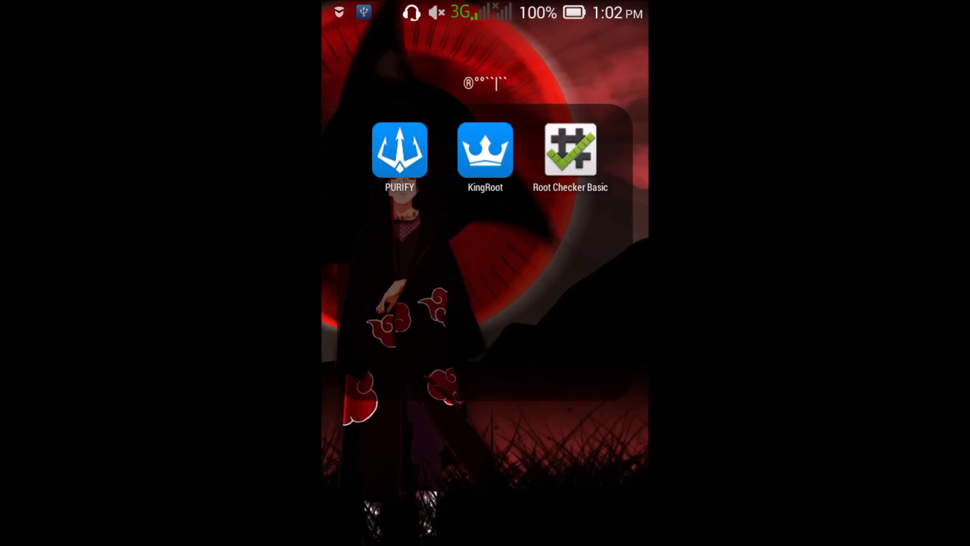
left_click(485, 149)
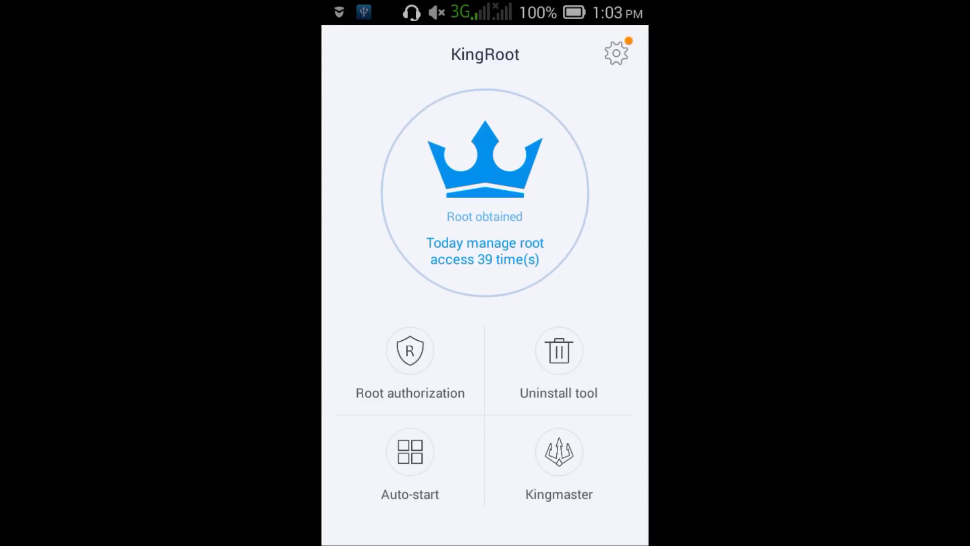
- Review KingRoot's per-app root access records, then return to the home screen
left_click(485, 250)
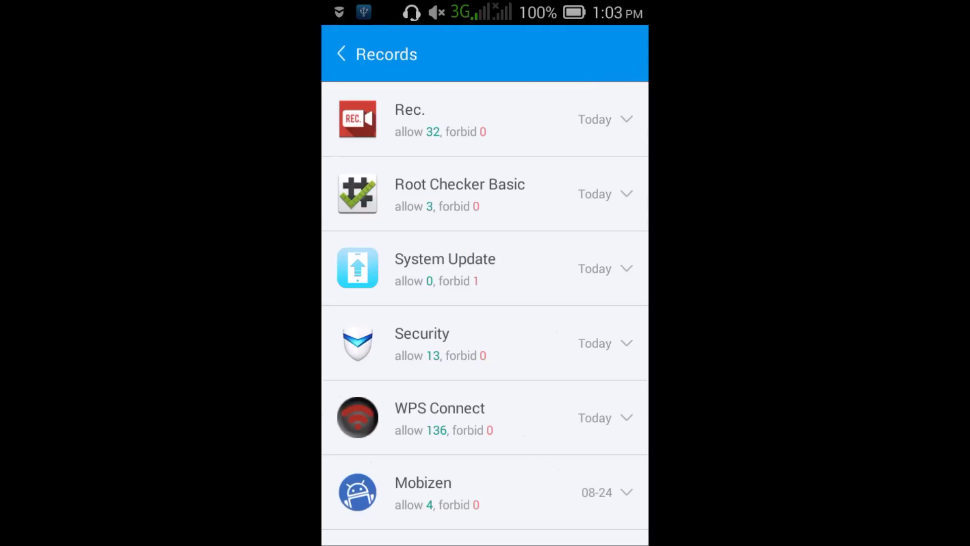
left_click(341, 54)
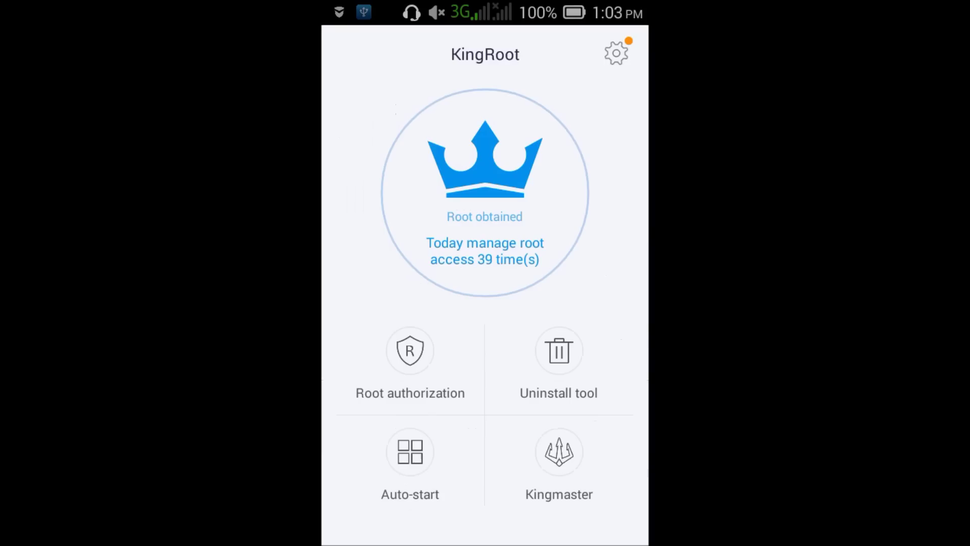
key("Escape")
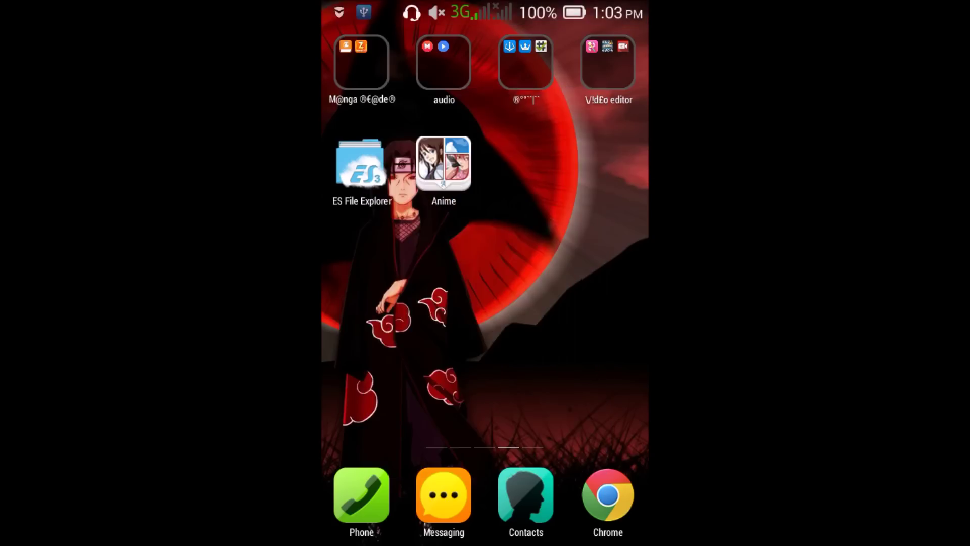
- Run Verify Root in Root Checker Basic and glance at the Root Basics tab
left_click(525, 62)
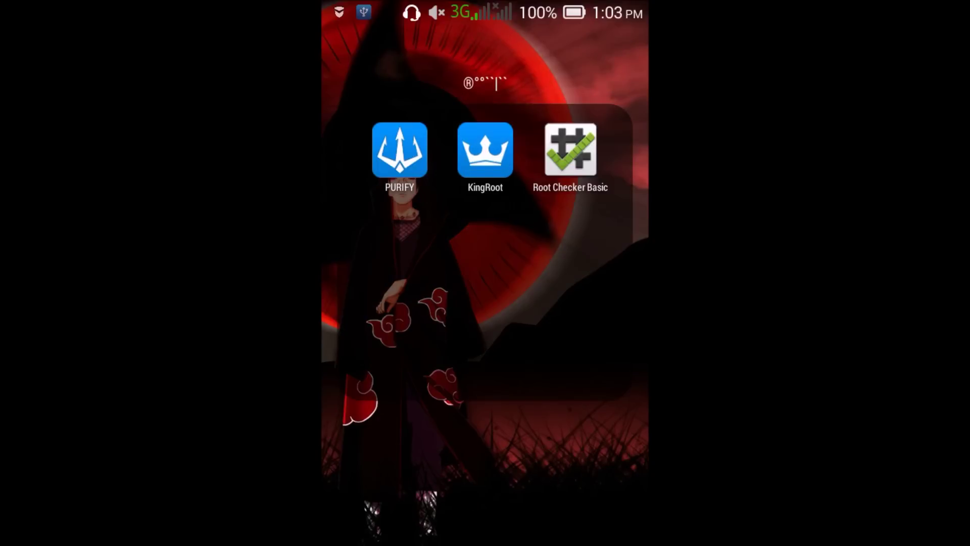
left_click(570, 151)
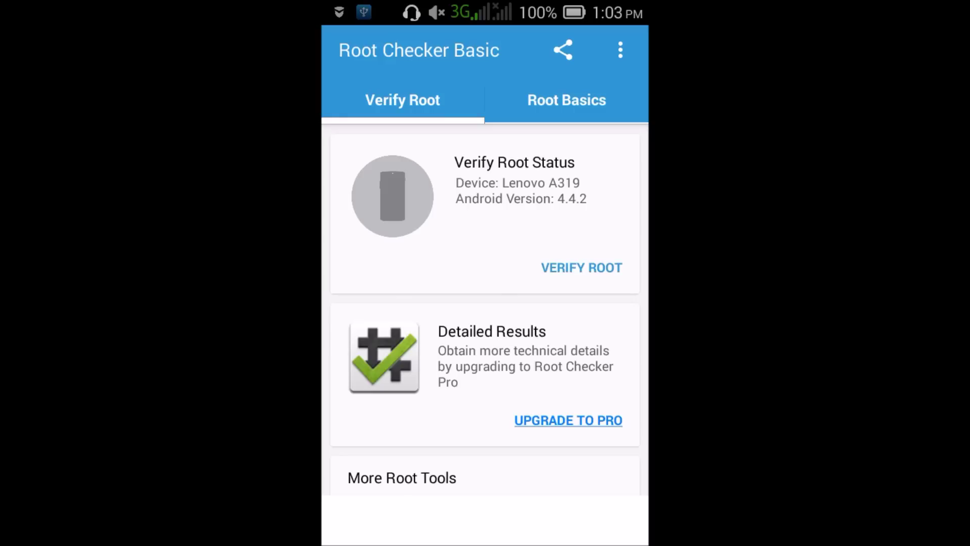
left_click(581, 268)
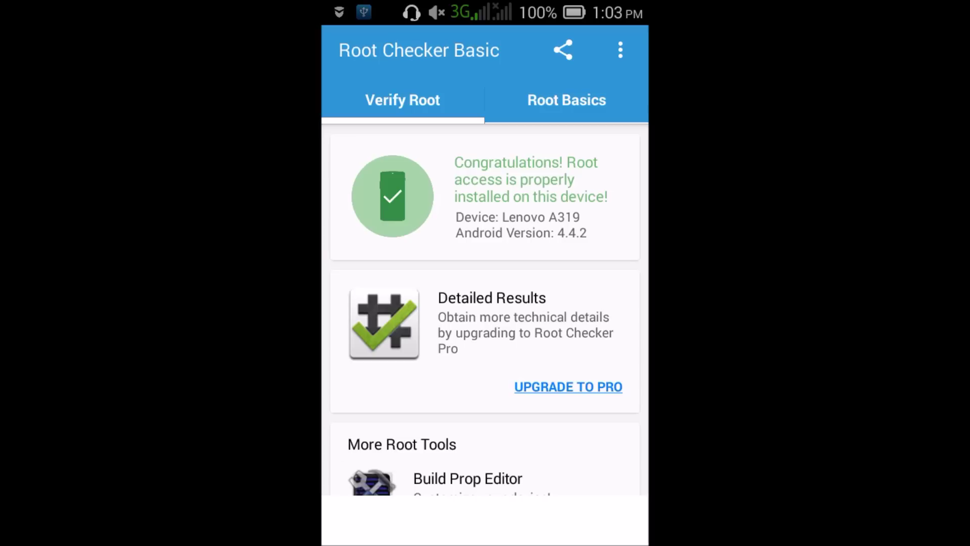
mouse_move(591, 304)
left_mouse_down()
mouse_move(364, 303)
mouse_move(591, 303)
left_mouse_up()
scroll(485, 303, "down", 3)
- Exit Root Checker Basic to the home screen
key("Home")
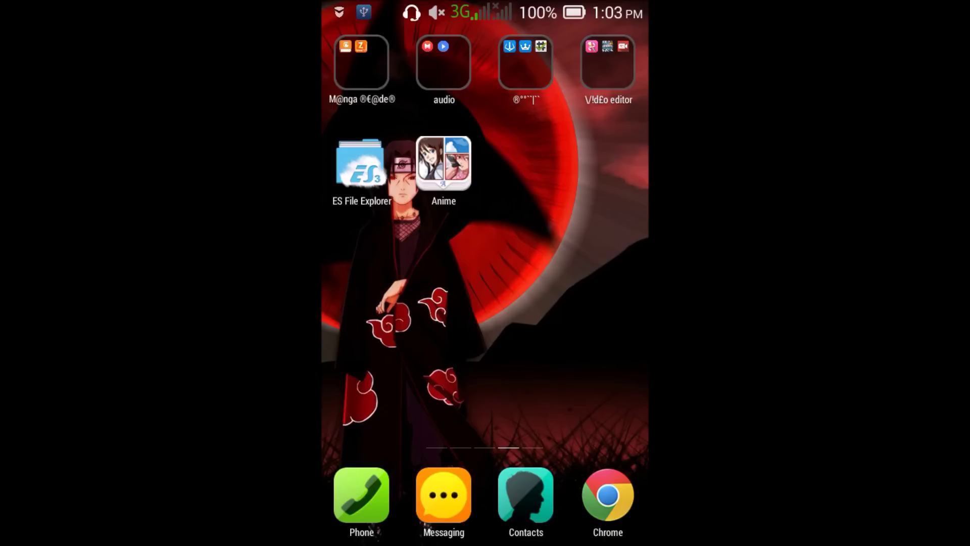